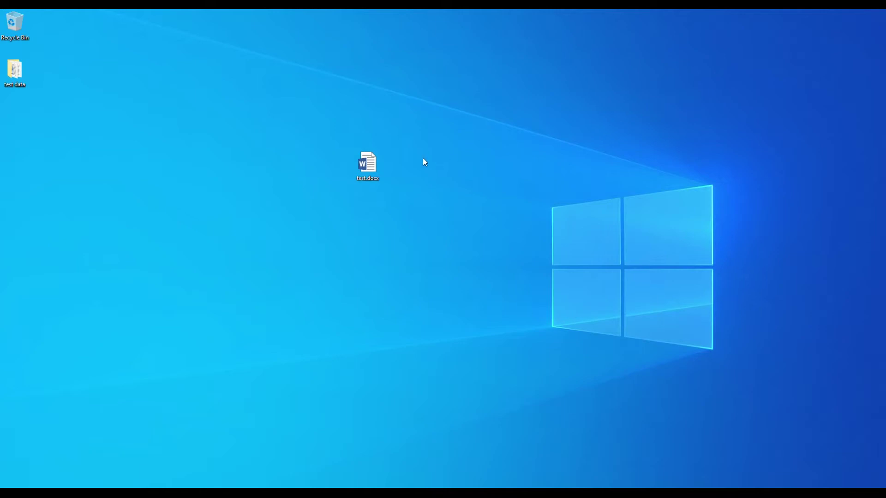
# Step: Open test.docx, select its text and show the Restrict Editing settings
pyautogui.doubleClick(367, 169)
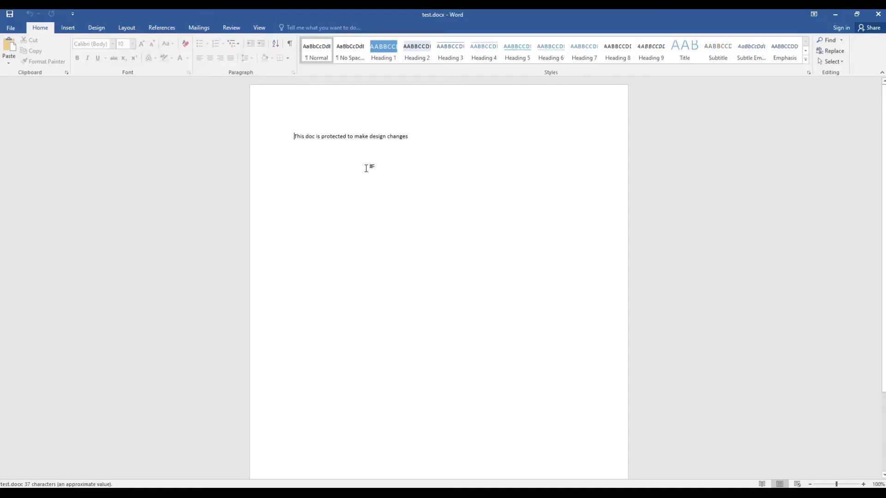
pyautogui.moveTo(317, 137); pyautogui.dragTo(413, 140)
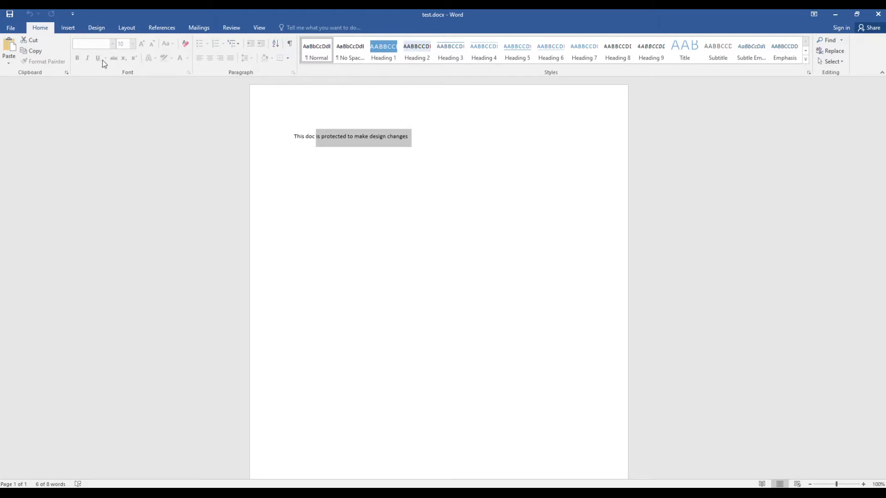
pyautogui.click(10, 28)
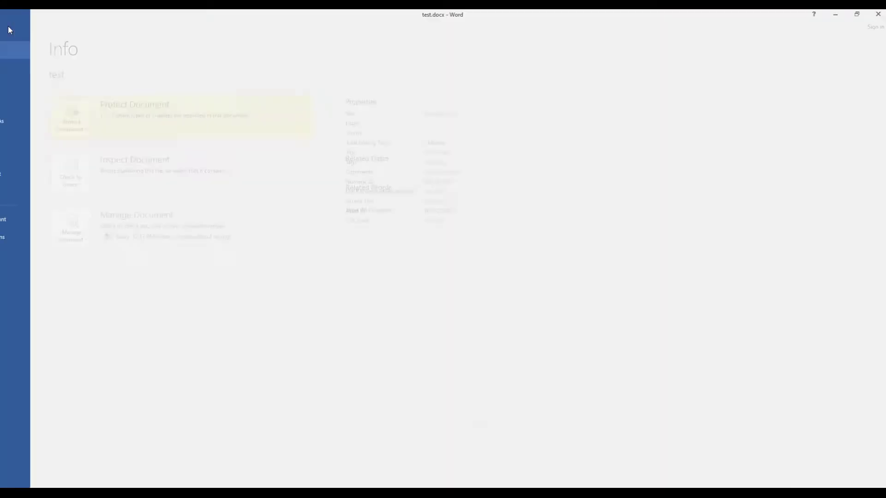
pyautogui.click(96, 119)
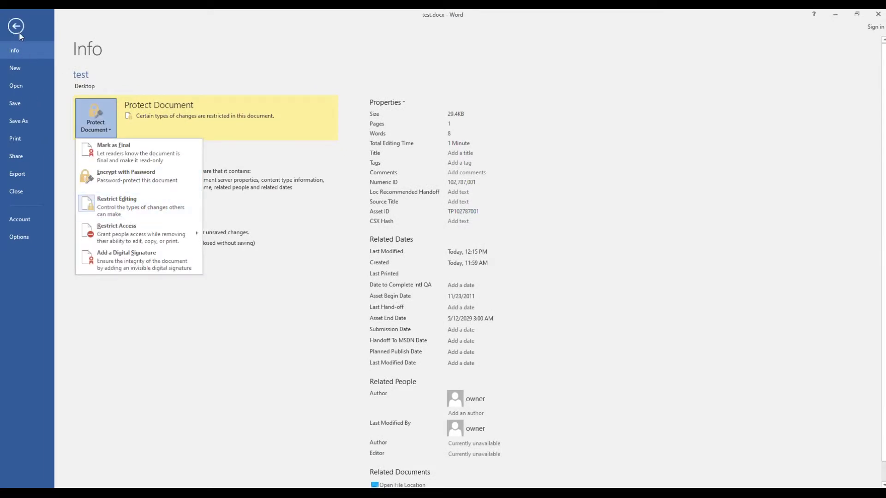
pyautogui.click(142, 204)
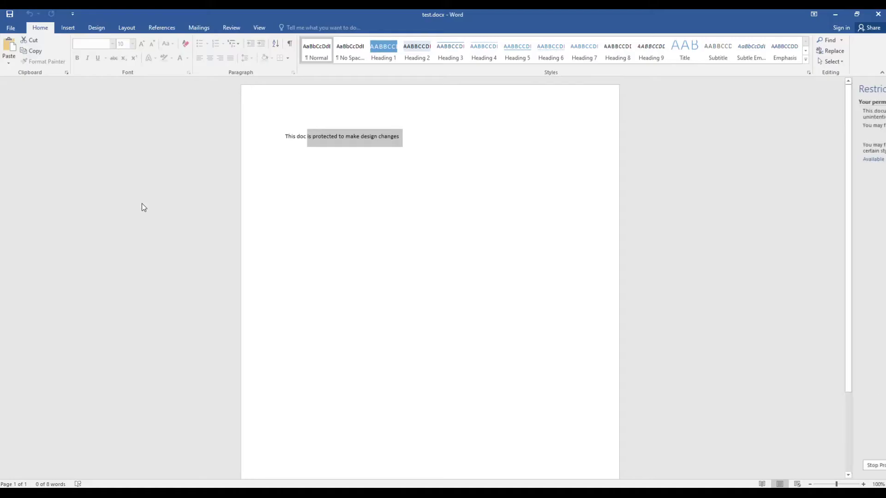
# Step: Try to stop protection with a guessed password and dismiss the incorrect-password error
pyautogui.click(820, 466)
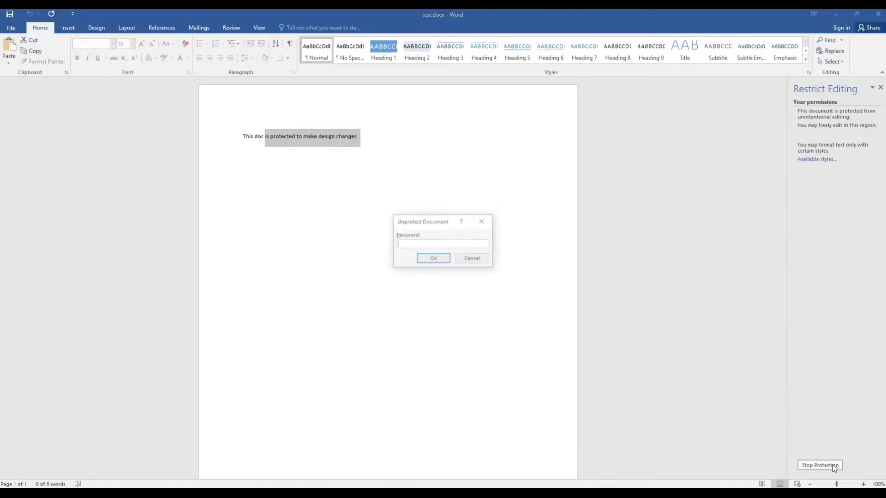
pyautogui.click(434, 259)
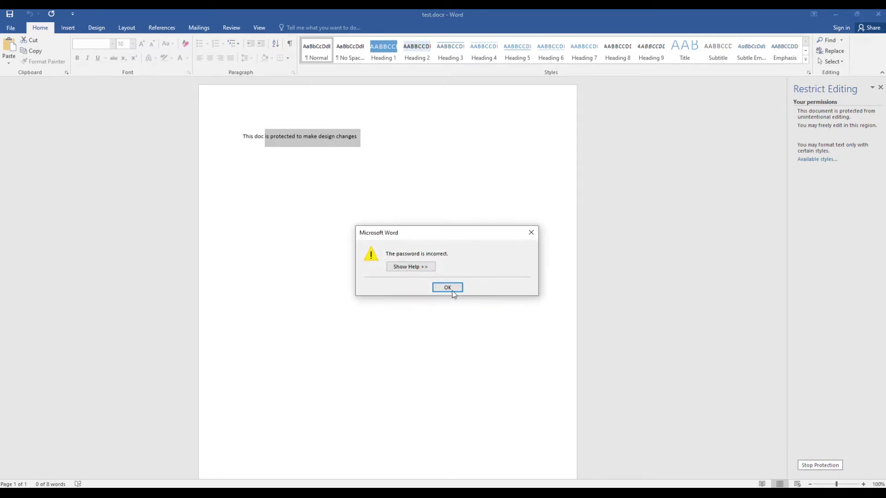
pyautogui.click(450, 288)
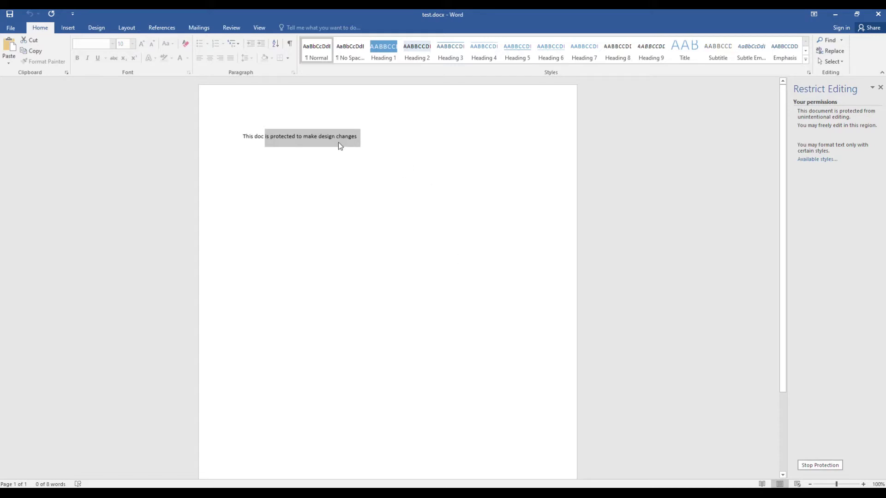
# Step: Save the document to the Desktop as test.xml in Word XML Document (*.xml) format
pyautogui.click(11, 28)
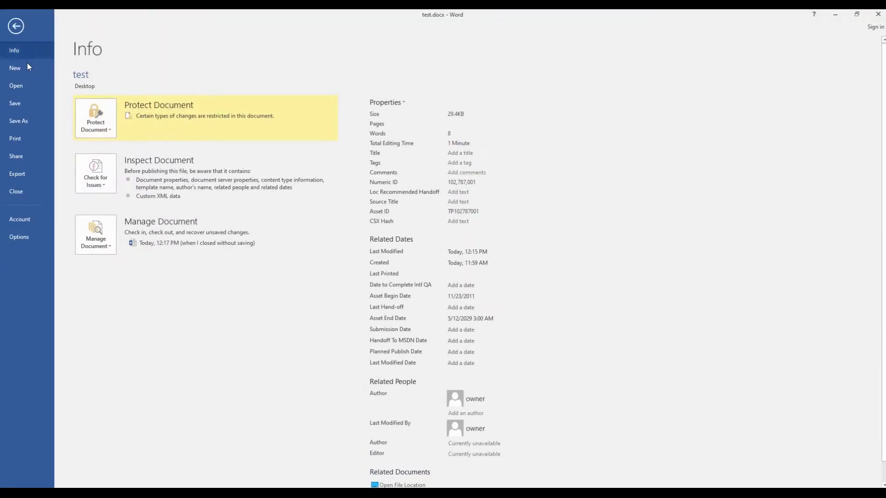
pyautogui.click(37, 125)
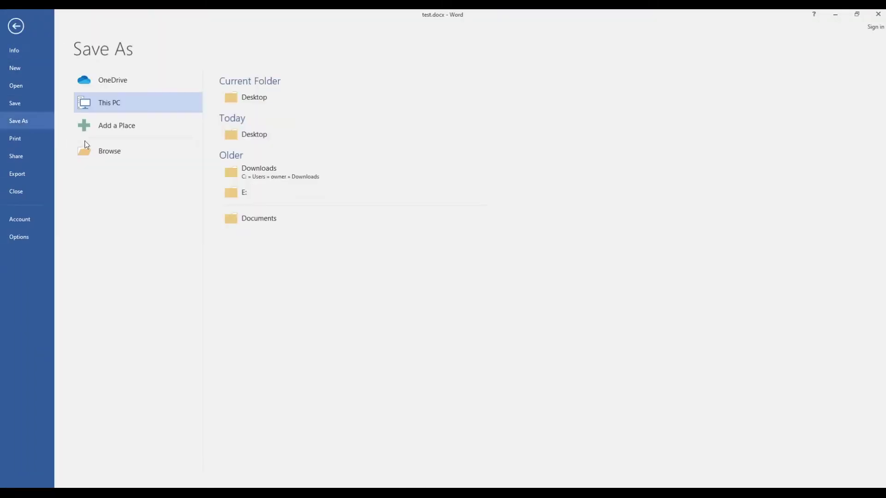
pyautogui.click(114, 147)
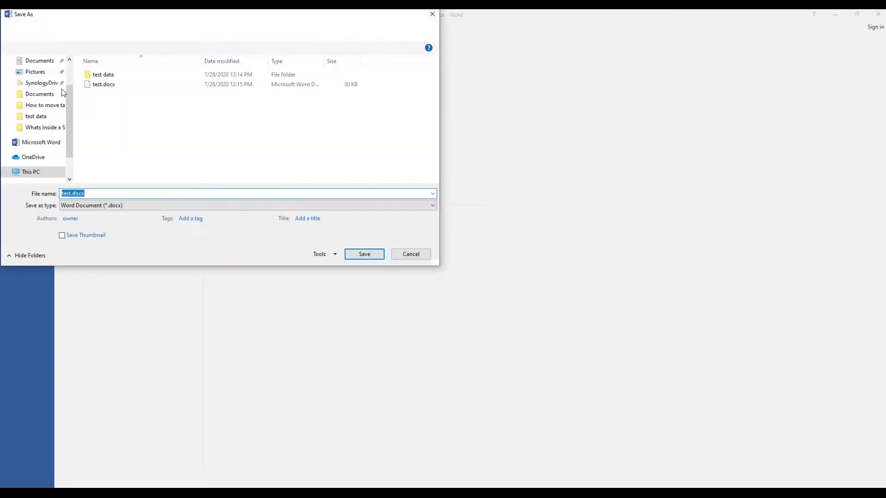
pyautogui.scroll(3, 41, 104)
pyautogui.click(35, 80)
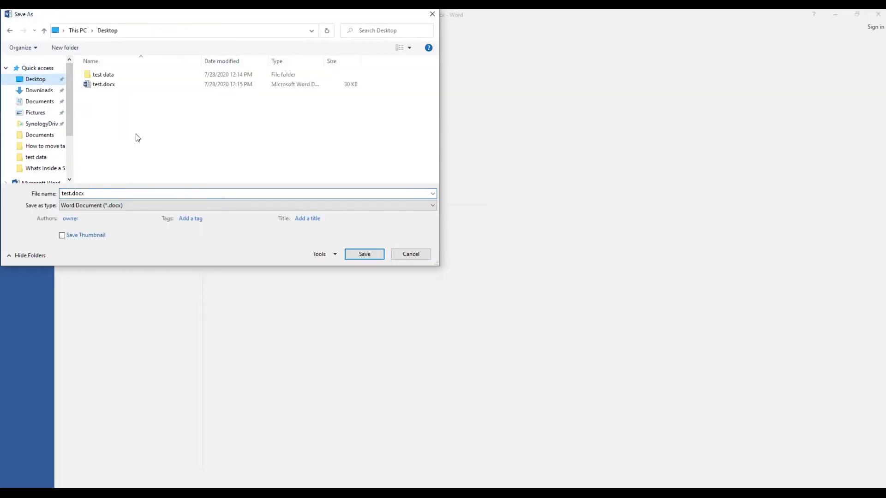
pyautogui.click(203, 207)
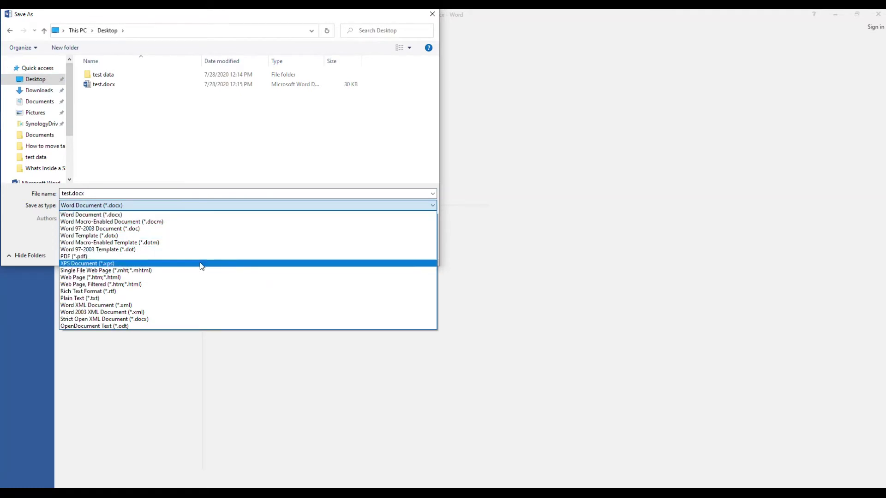
pyautogui.click(187, 305)
pyautogui.click(364, 242)
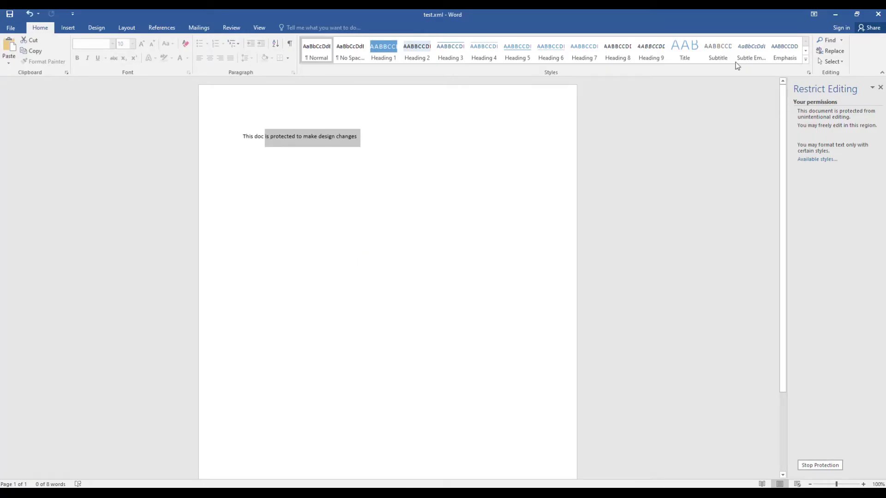
# Step: Close Word, move test.xml beside test.docx, and open test.xml in Notepad++
pyautogui.click(878, 14)
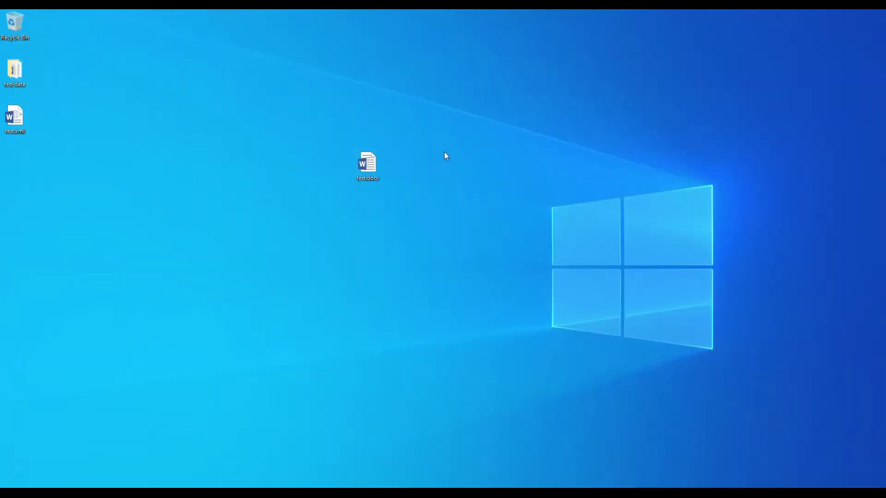
pyautogui.moveTo(14, 118)
pyautogui.mouseDown()
pyautogui.moveTo(307, 174)
pyautogui.moveTo(330, 168)
pyautogui.mouseUp()
pyautogui.rightClick(332, 168)
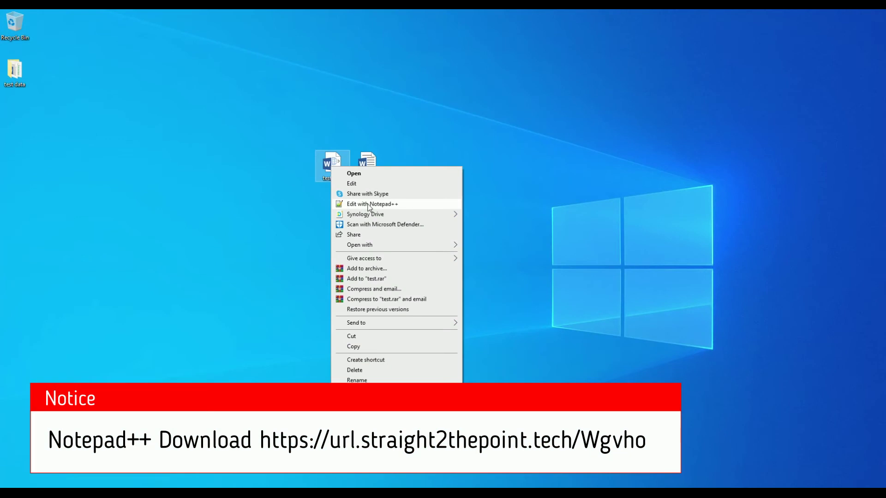
pyautogui.click(372, 205)
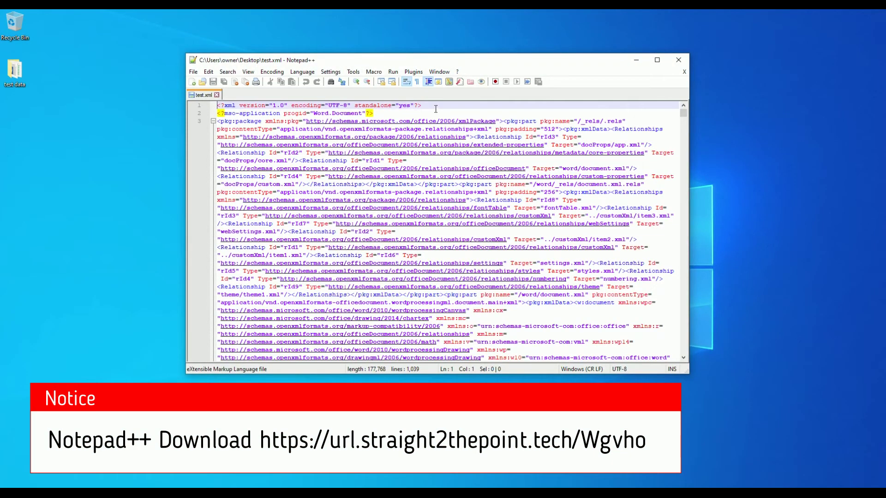
pyautogui.click(436, 109)
# Step: Search test.xml for w:enforcement and place the cursor at its value 1
pyautogui.hotkey('ctrl', 'f')
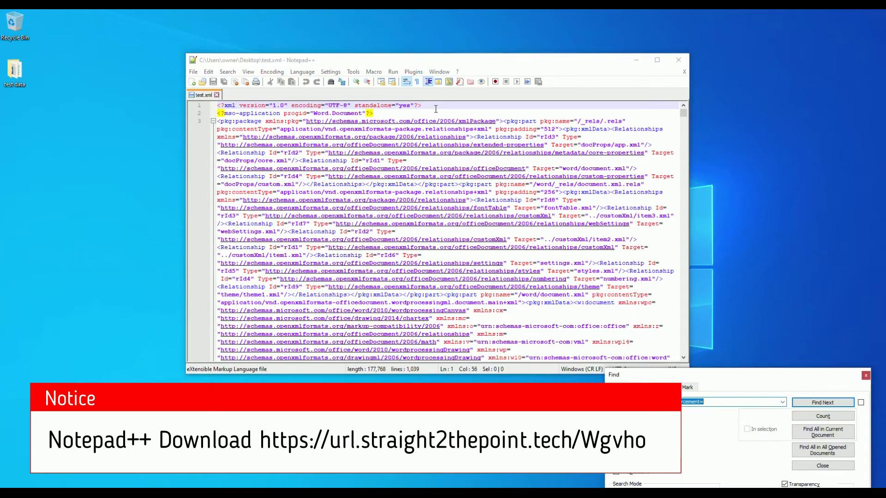
pyautogui.moveTo(650, 374); pyautogui.dragTo(335, 166)
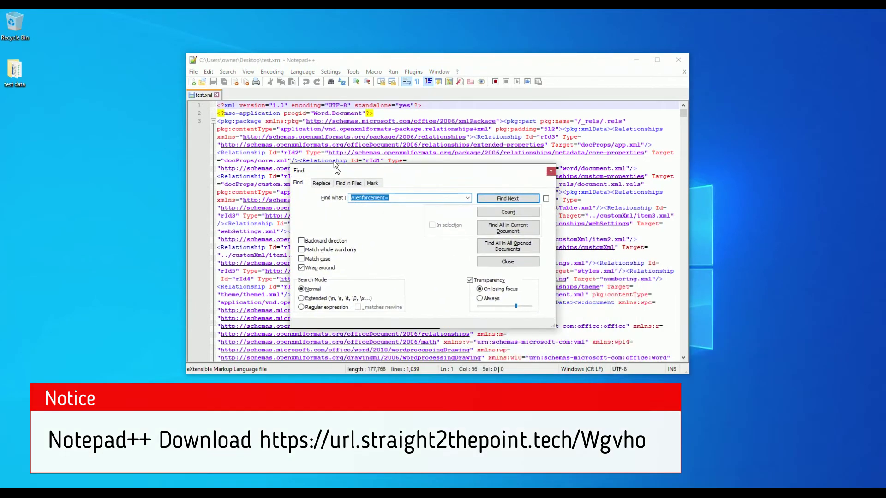
pyautogui.click(398, 181)
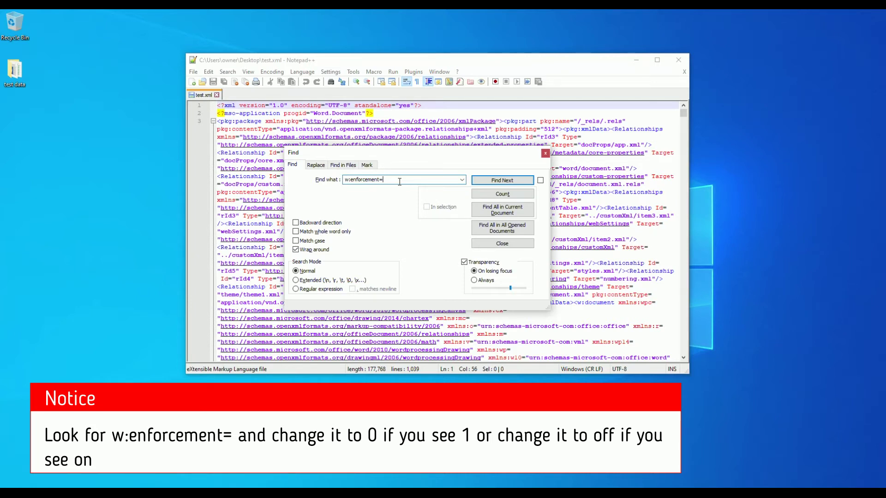
pyautogui.click(502, 180)
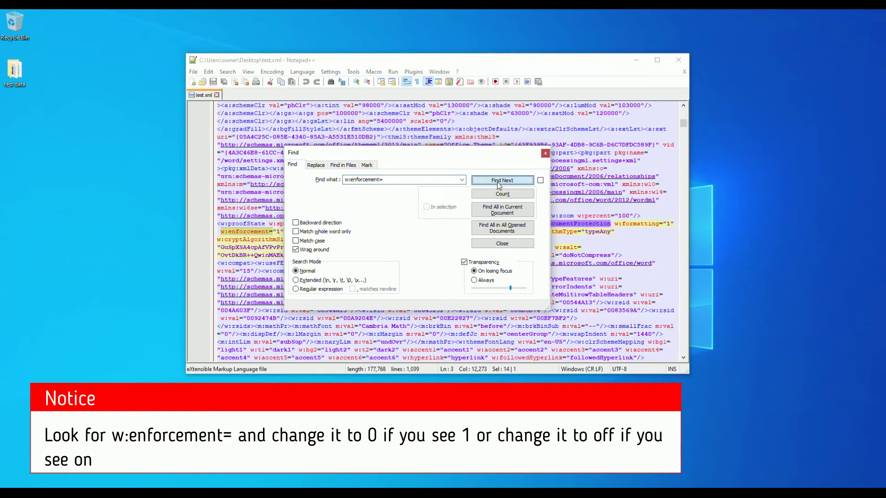
pyautogui.click(545, 154)
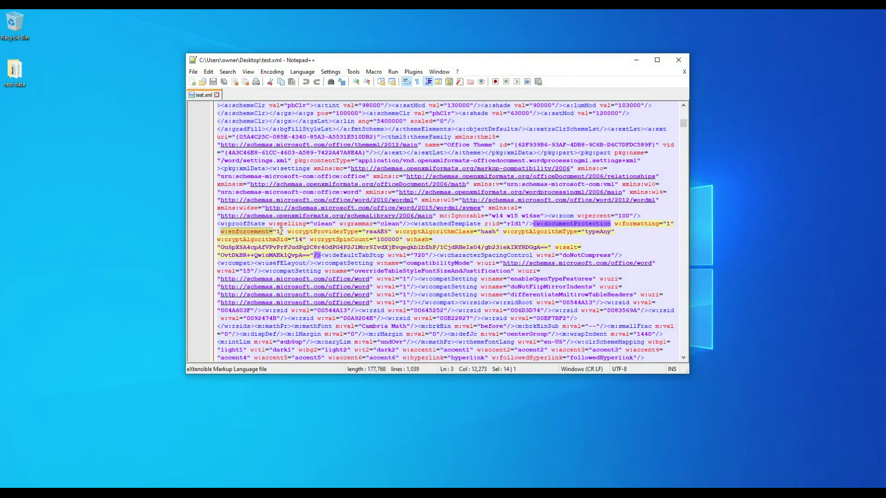
pyautogui.click(282, 232)
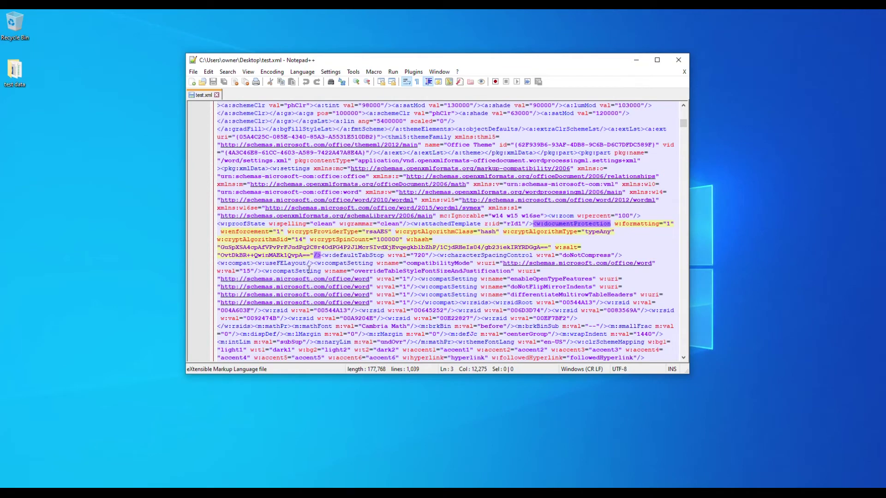
# Step: Change w:enforcement from 1 to 0, save and close test.xml, then open it in Word
pyautogui.press('BackSpace')
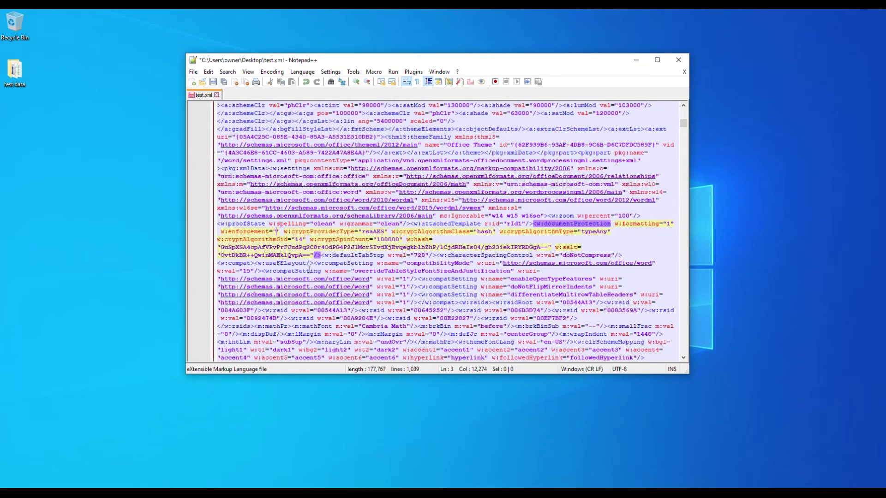
pyautogui.write('0')
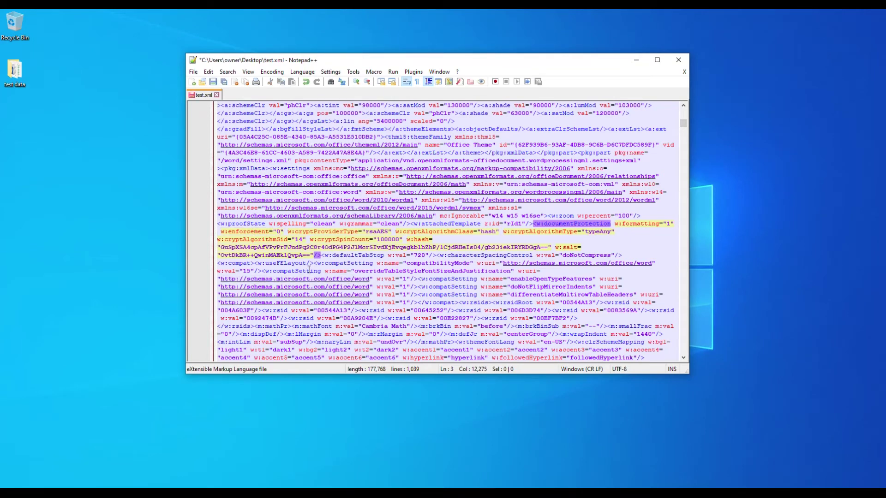
pyautogui.hotkey('ctrl', 'f')
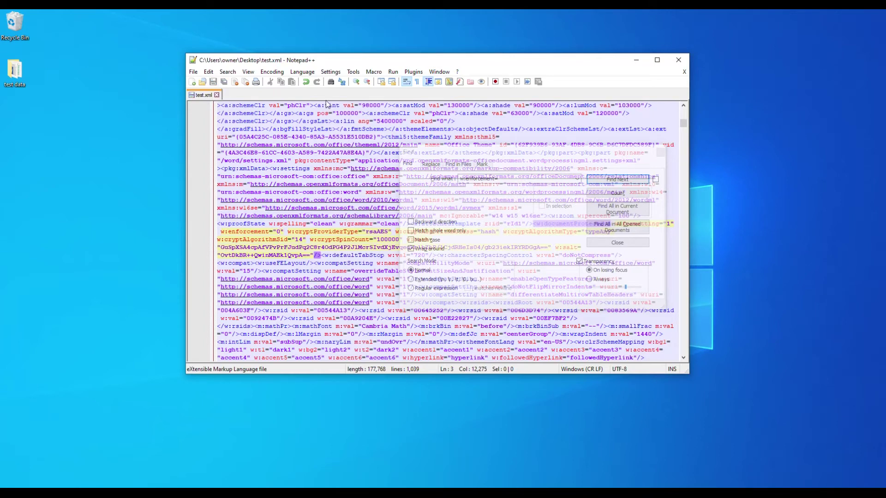
pyautogui.click(679, 61)
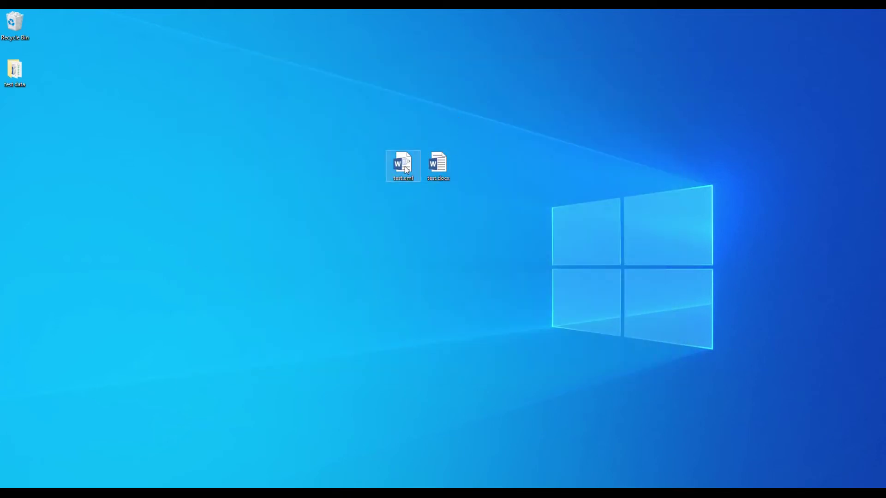
pyautogui.doubleClick(406, 167)
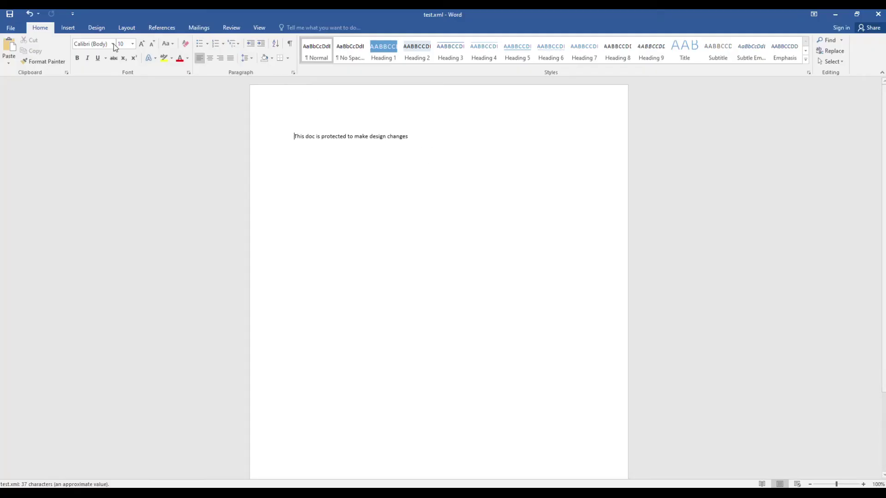
# Step: Save the unlocked file to the Desktop as new test.docx (Word Document), then close Word
pyautogui.click(10, 29)
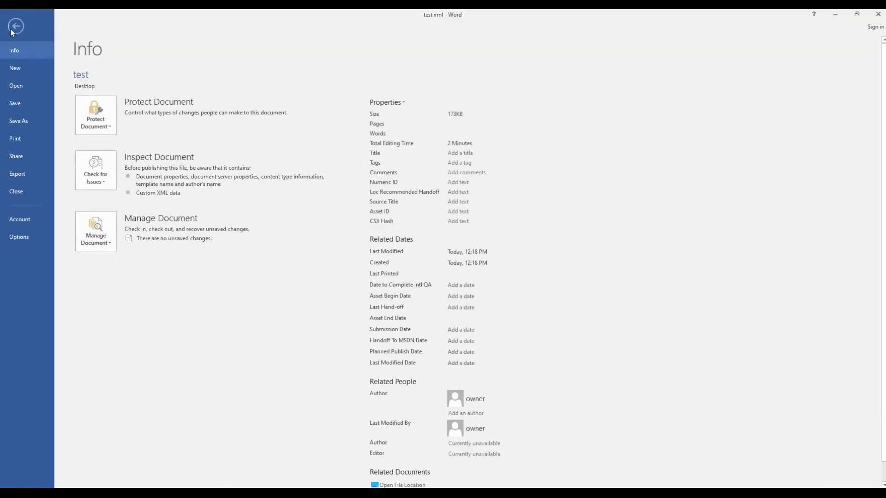
pyautogui.click(20, 124)
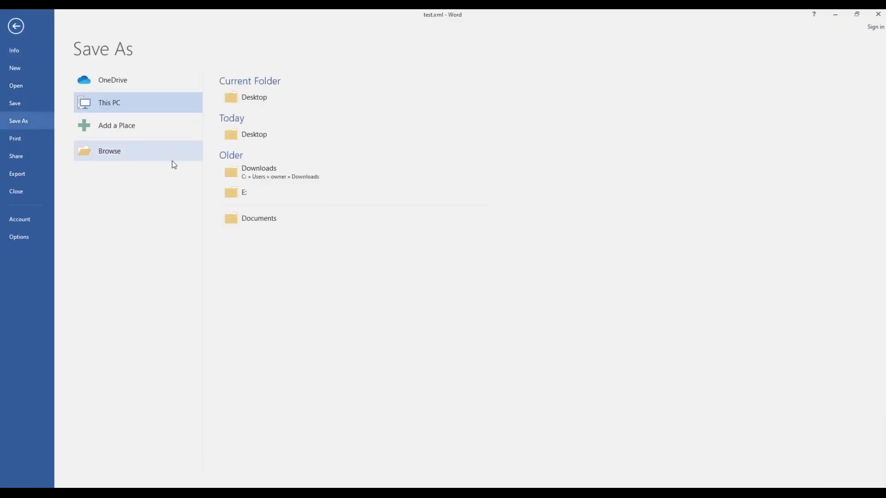
pyautogui.click(266, 97)
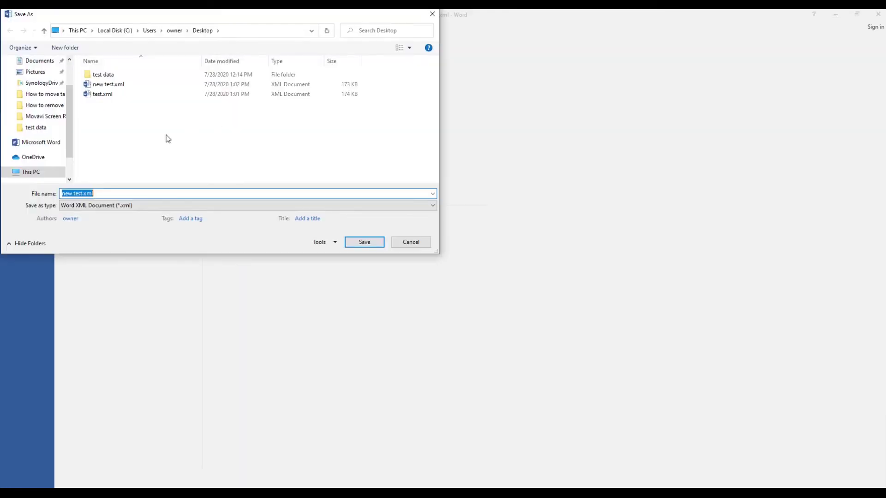
pyautogui.click(108, 206)
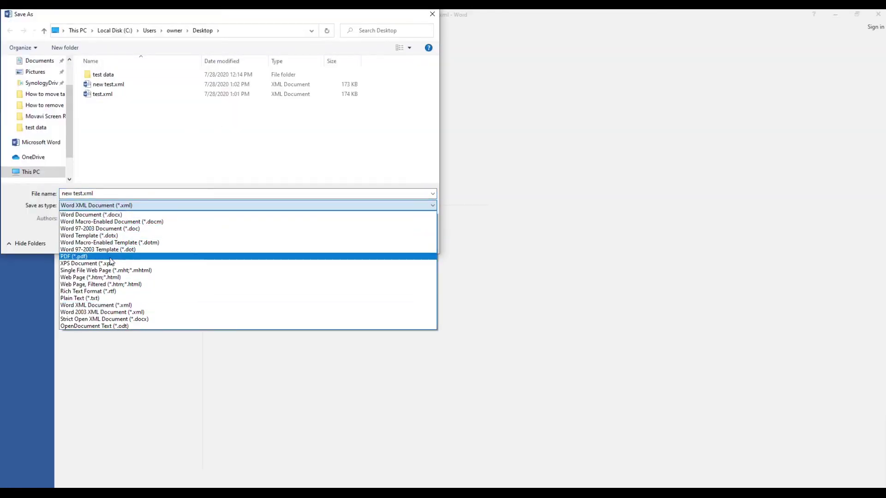
pyautogui.click(113, 214)
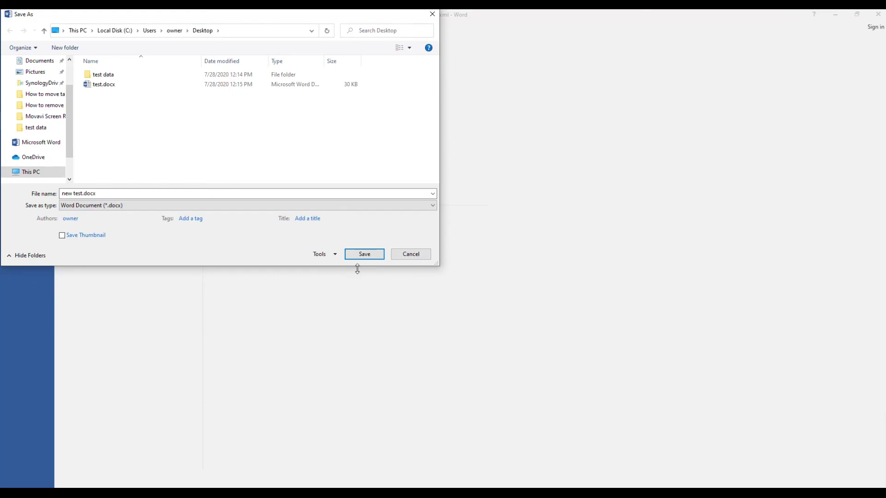
pyautogui.click(375, 255)
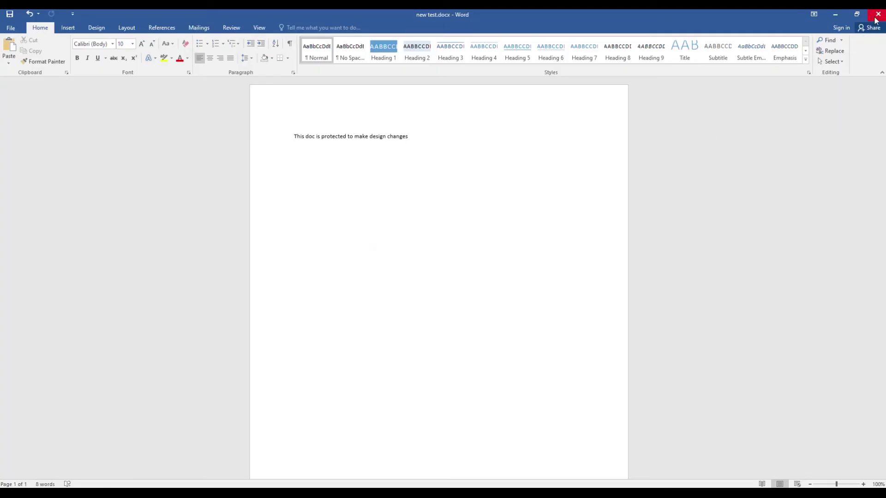
pyautogui.click(876, 14)
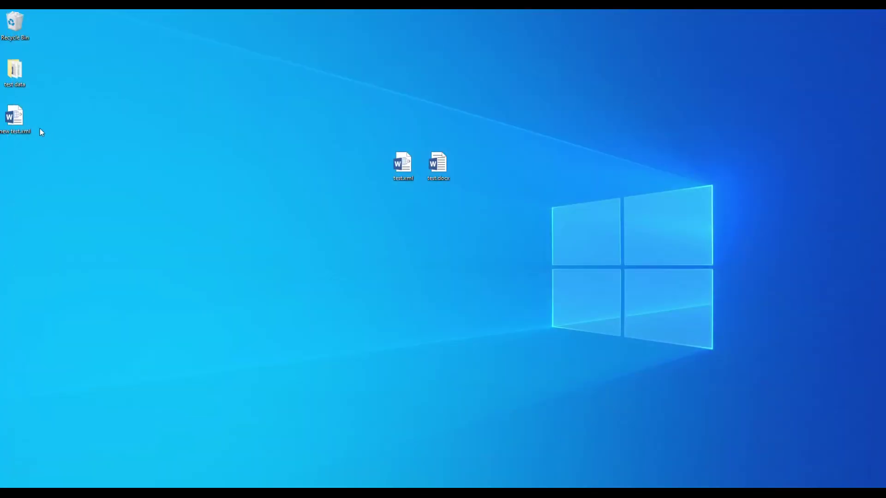
# Step: Move new test.docx just above test.xml on the desktop and open it in Word
pyautogui.moveTo(15, 170); pyautogui.dragTo(318, 164)
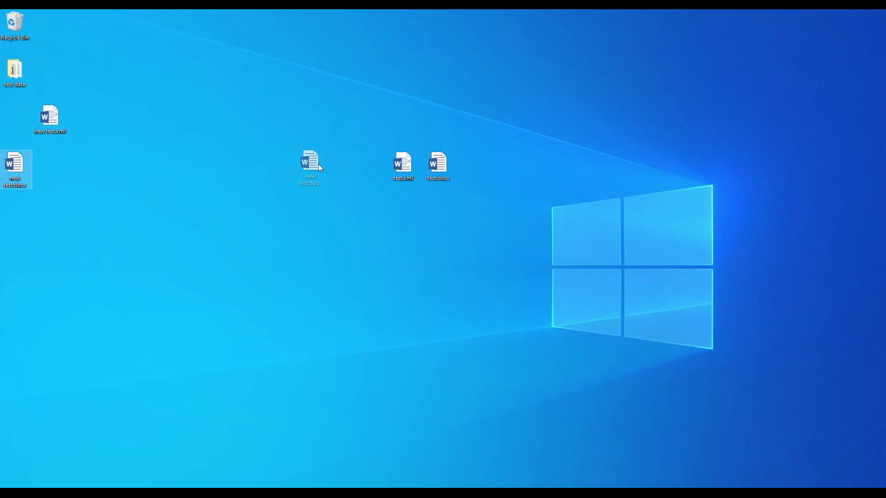
pyautogui.moveTo(398, 125); pyautogui.dragTo(396, 122)
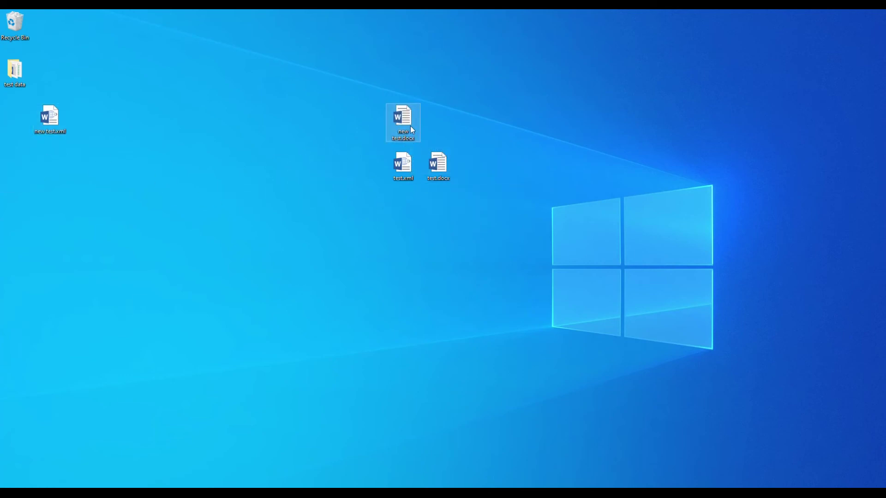
pyautogui.doubleClick(408, 122)
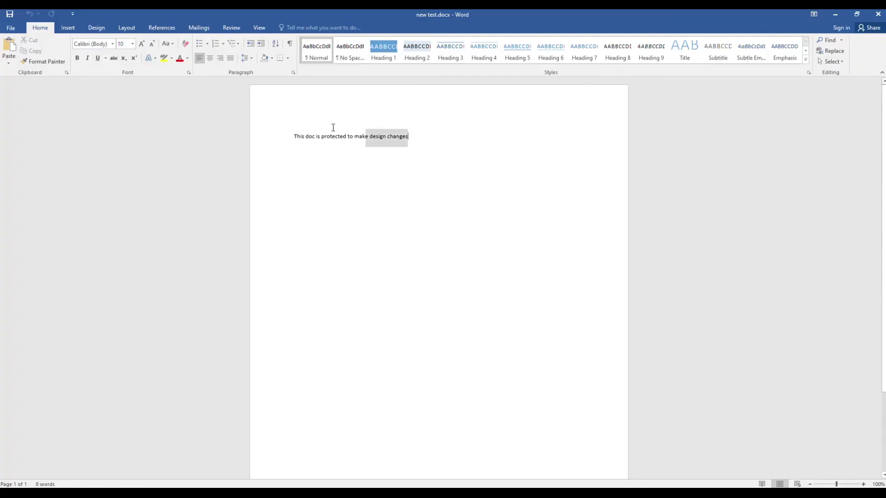
# Step: Format the whole sentence at font size 22 in purple
pyautogui.moveTo(409, 137); pyautogui.dragTo(294, 136)
pyautogui.click(134, 49)
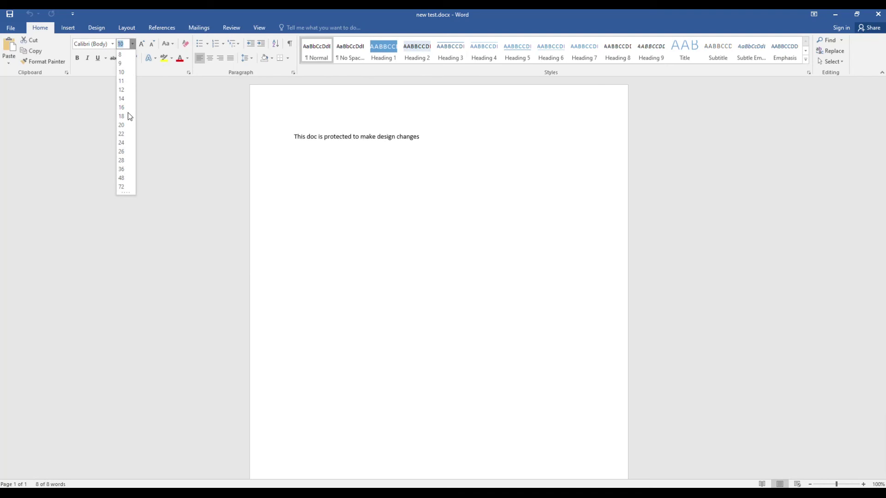
pyautogui.click(121, 134)
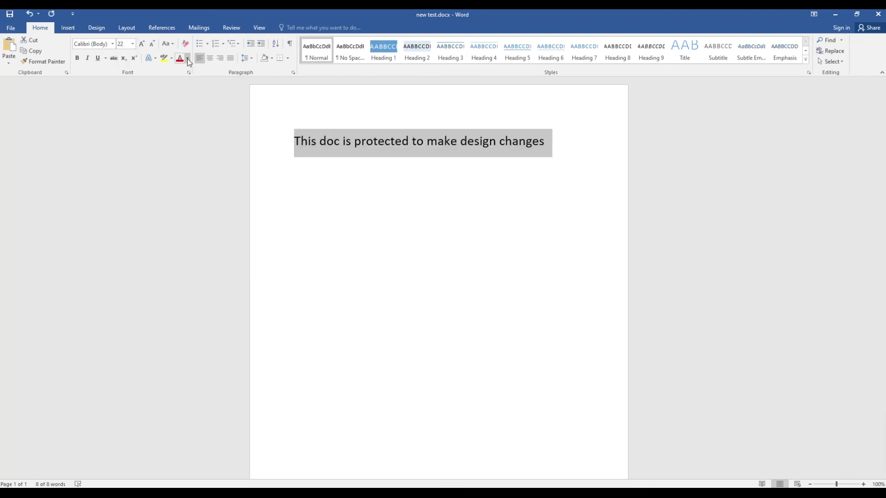
pyautogui.click(188, 58)
pyautogui.click(250, 140)
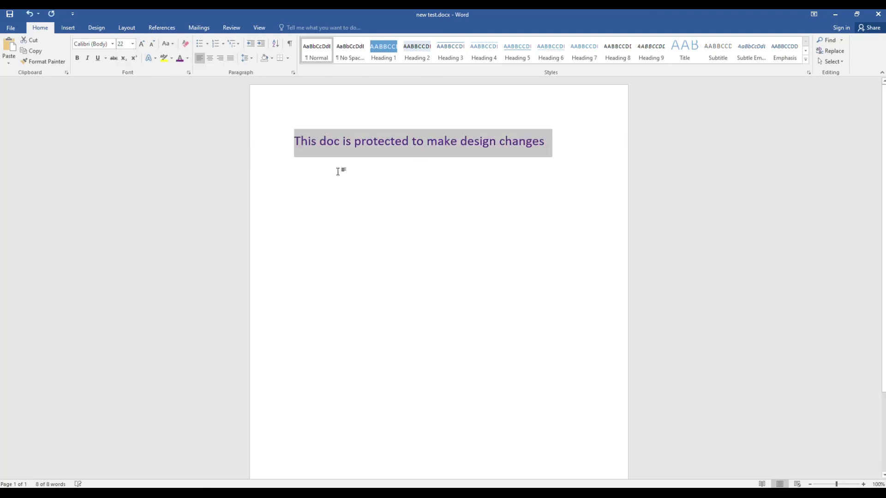
pyautogui.click(533, 220)
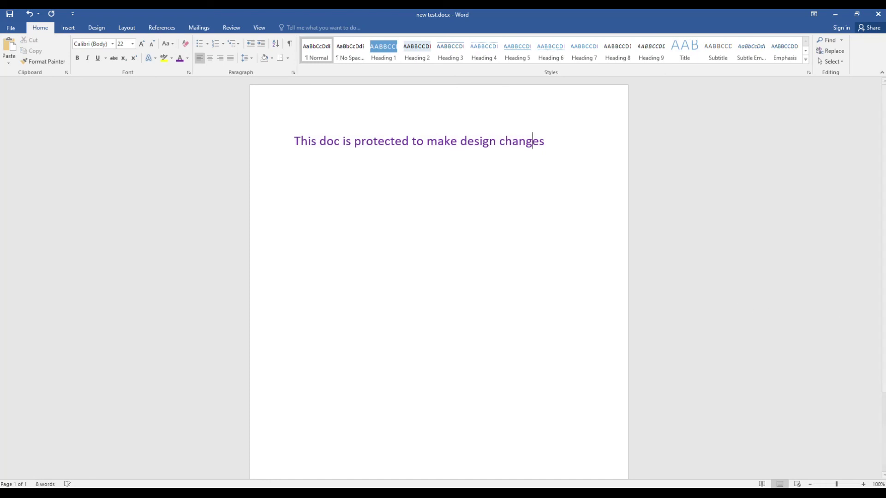